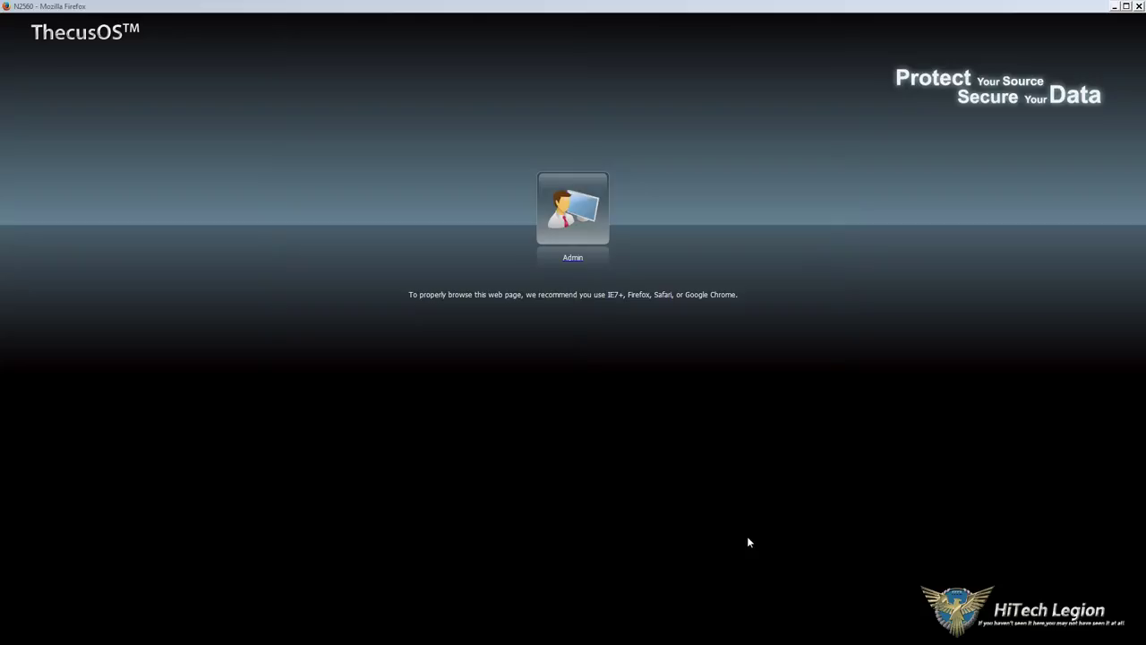
Step: Log in to the NAS as the admin user with the account password
left_click(572, 228)
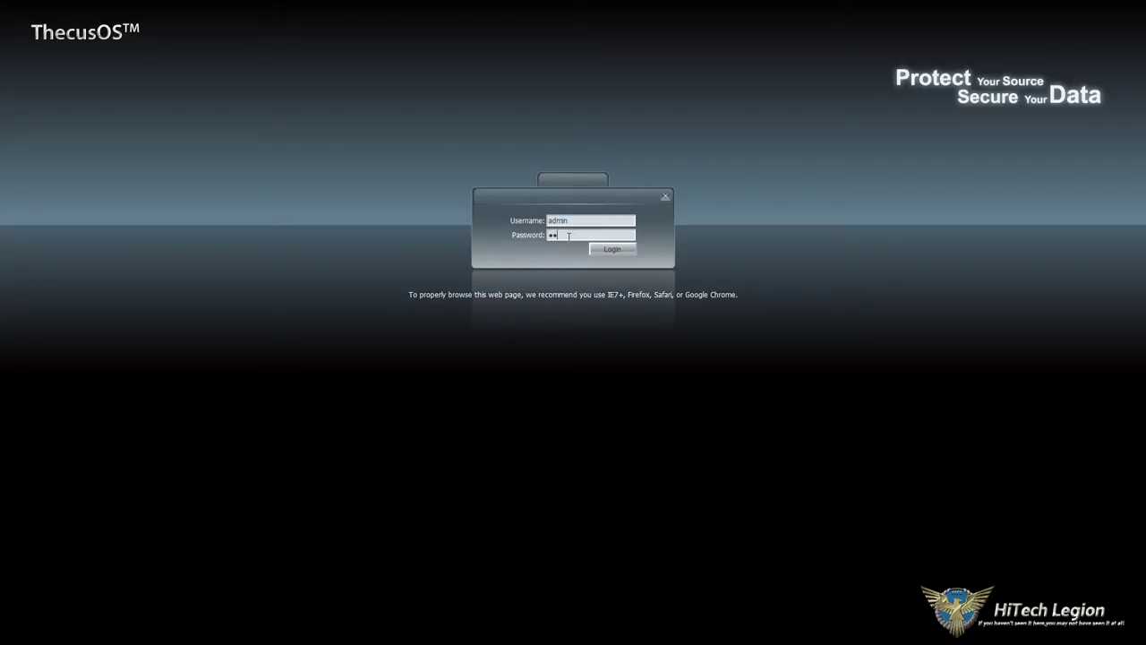
key("Return")
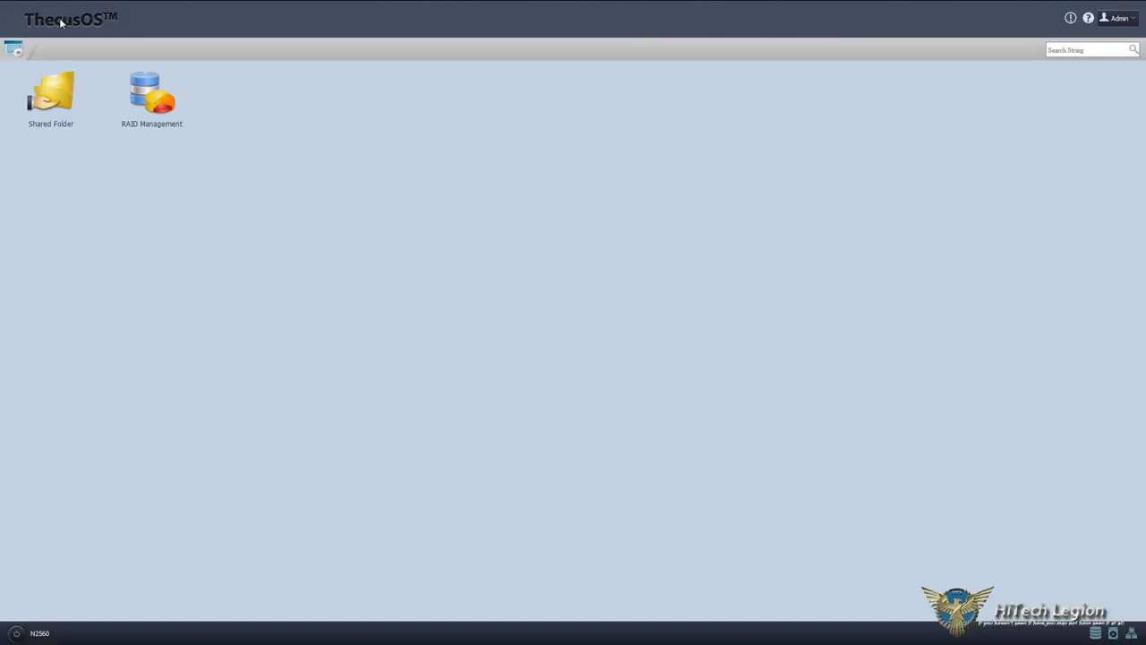
Step: View the system log, close it, and look over the admin account options
left_click(1074, 23)
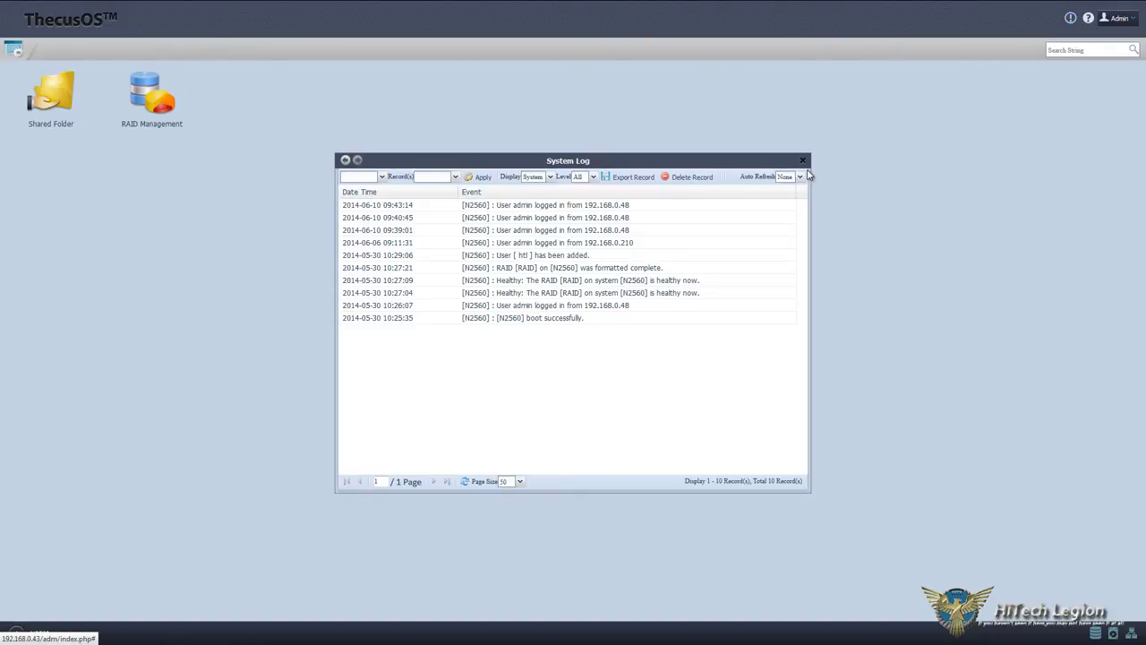
left_click(802, 161)
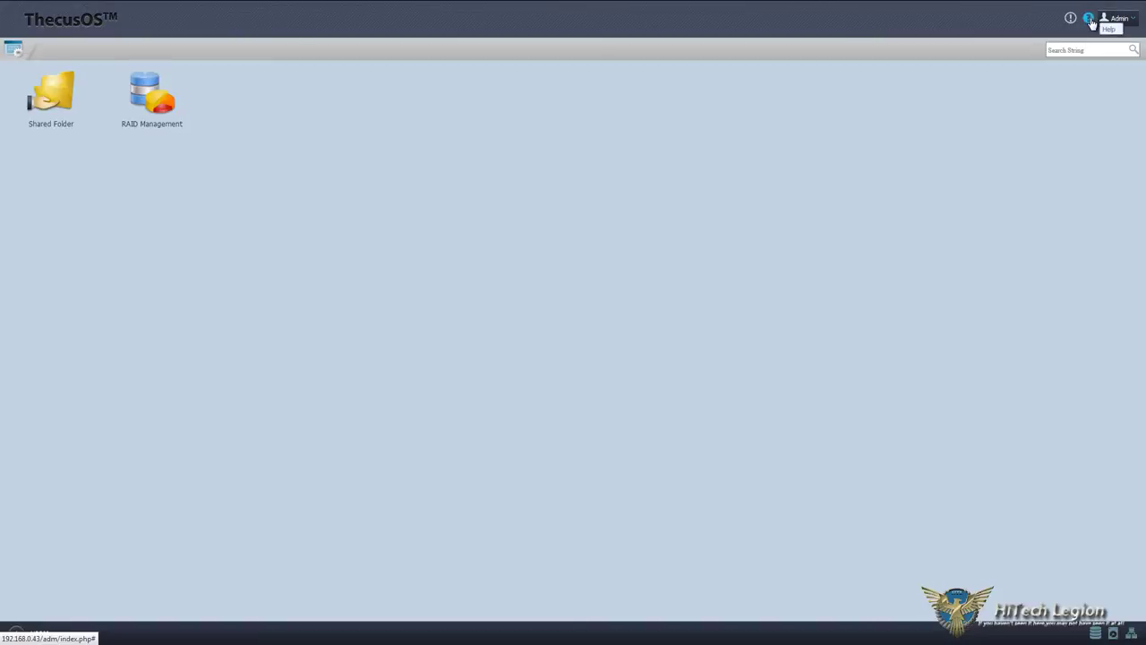
left_click(1132, 23)
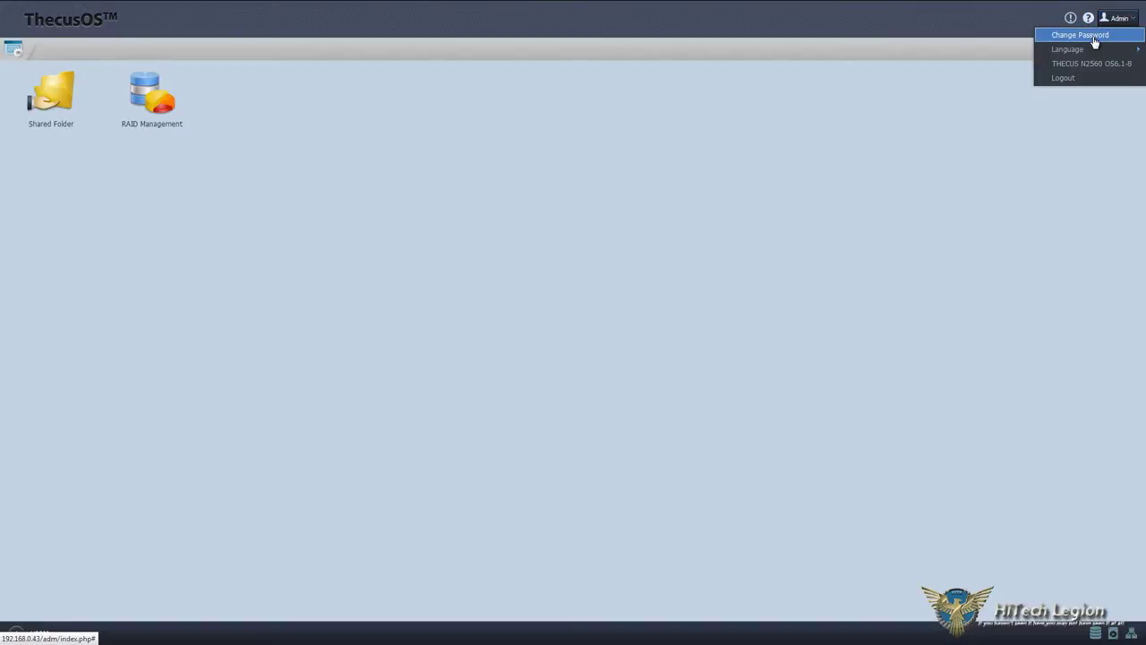
mouse_move(1087, 56)
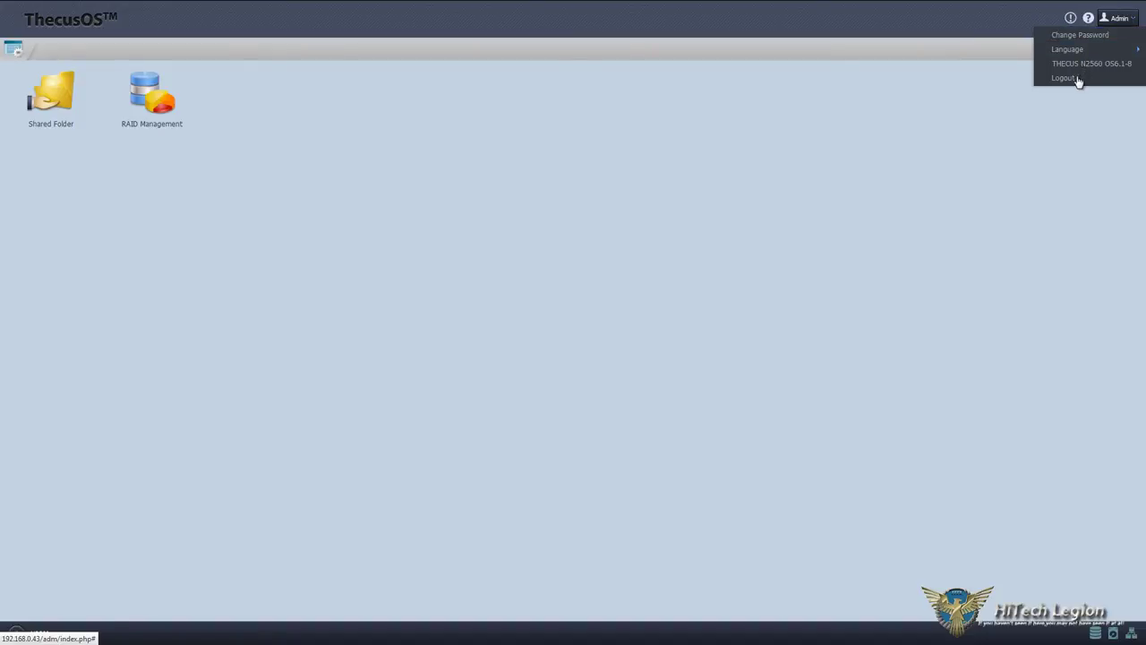
left_click(837, 174)
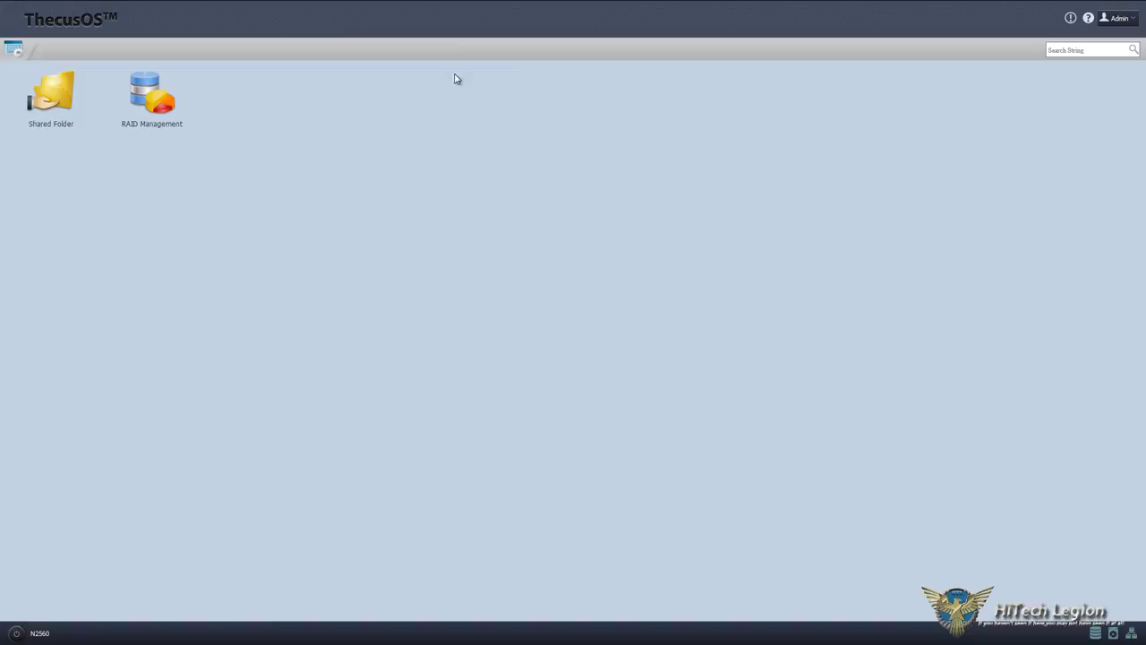
Step: Review the shared folder list and the actions available for the NAS_Public folder, and close the Shared Folder window
left_click(1107, 52)
left_click(143, 129)
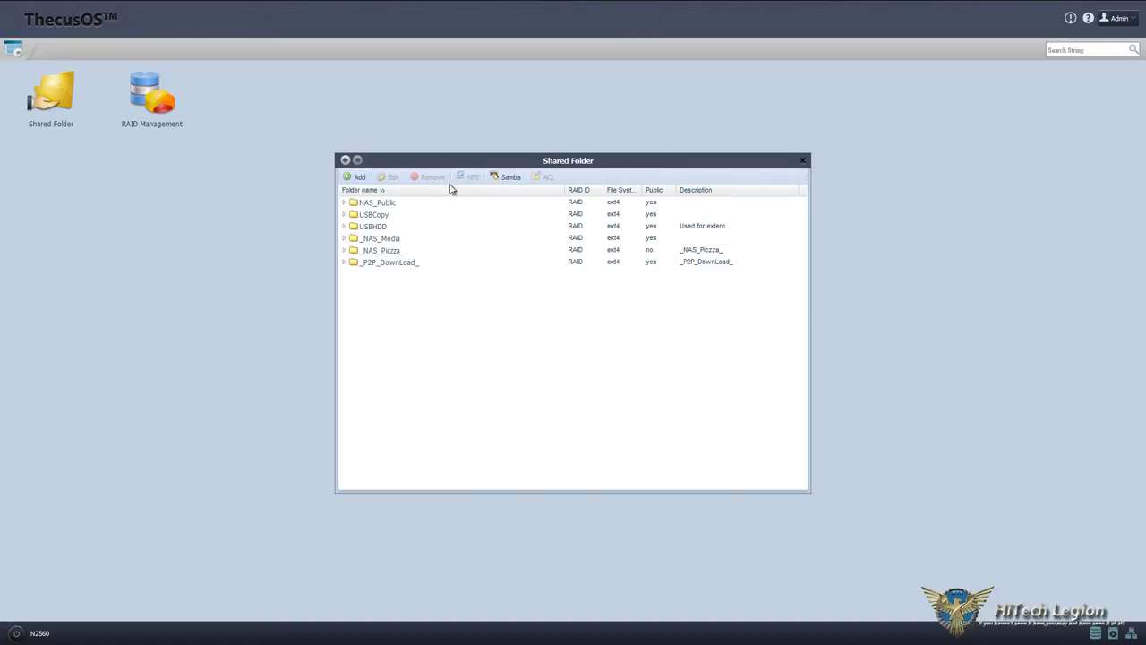
left_click(475, 206)
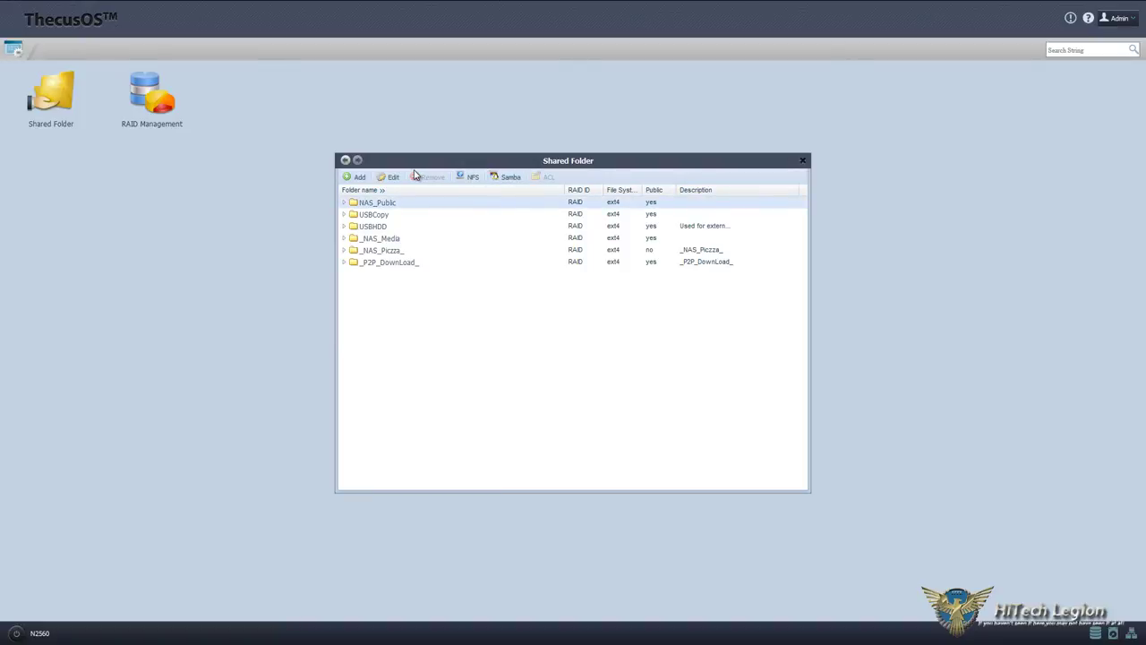
left_click(802, 161)
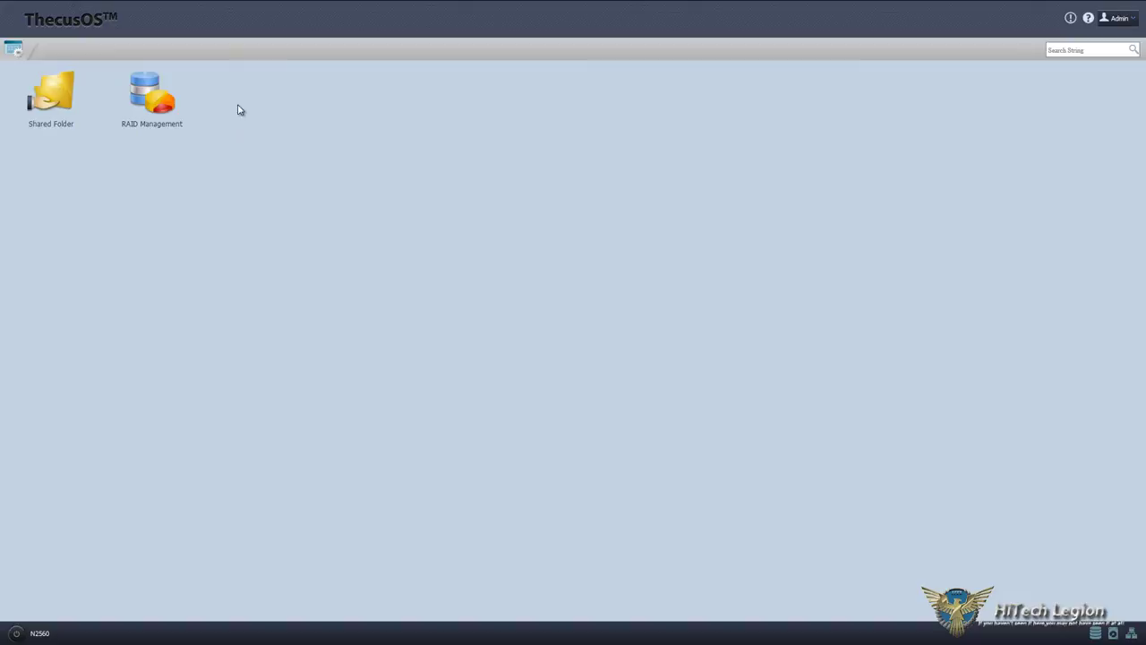
Step: Examine the existing RAID's configuration and expansion settings, and close RAID Management without changing anything
left_click(150, 102)
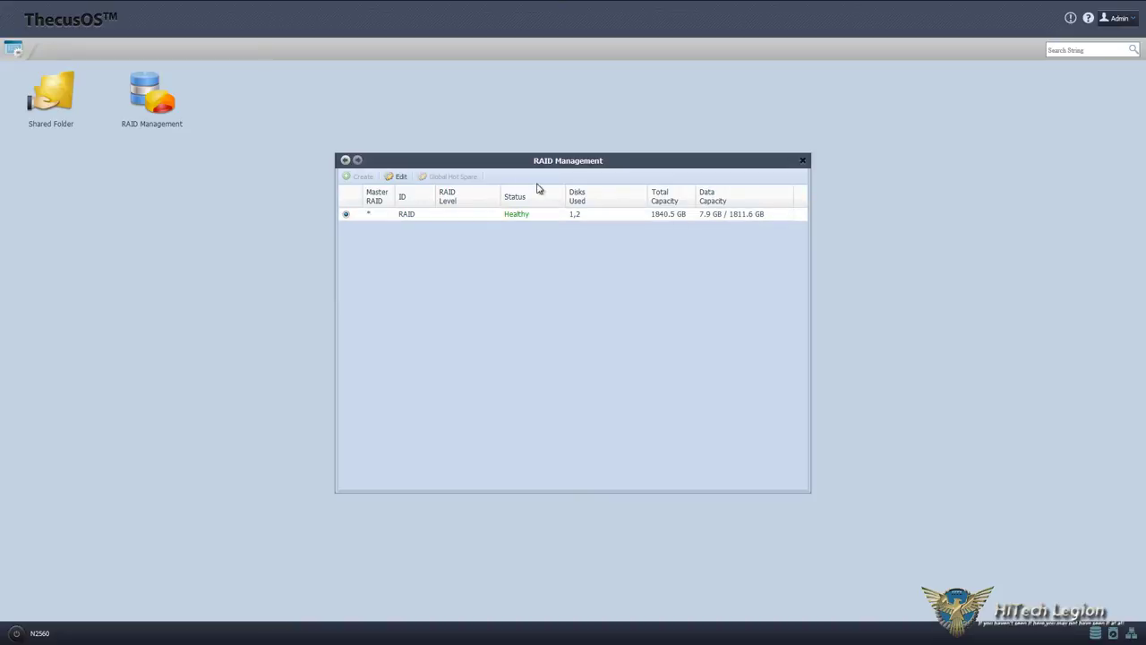
left_click(400, 180)
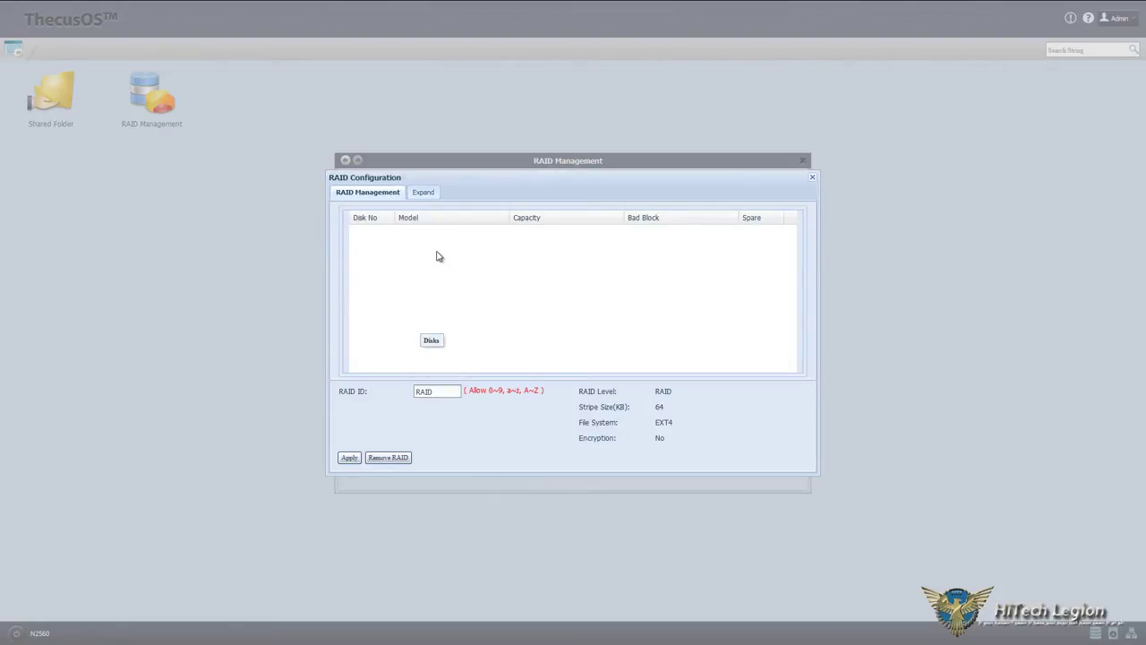
left_click(430, 195)
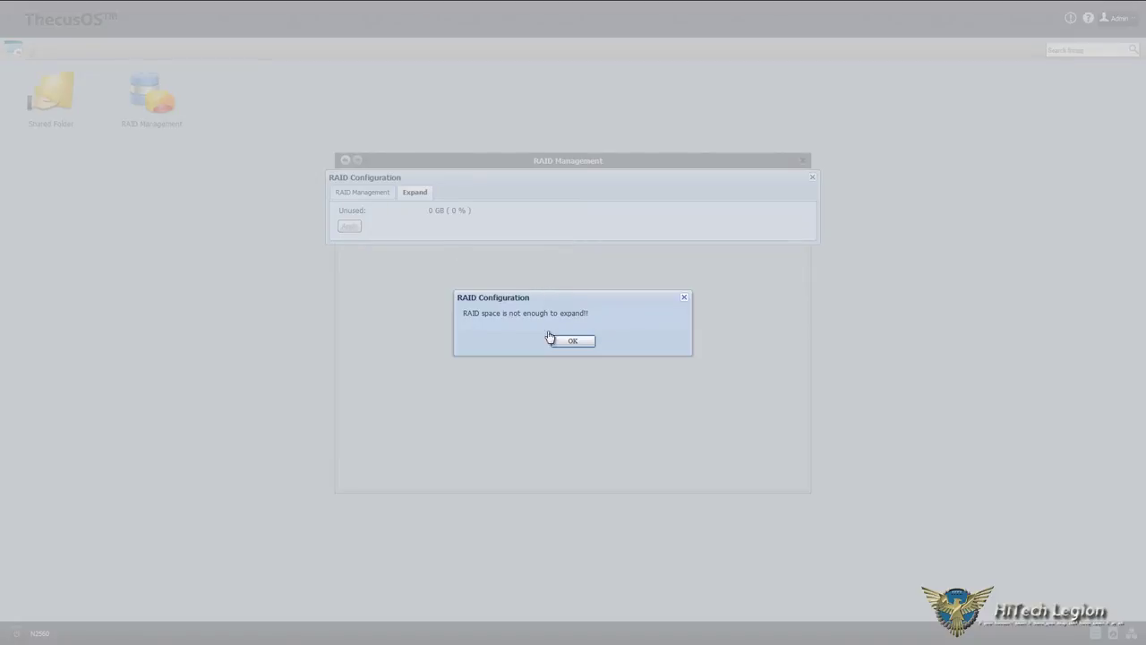
left_click(571, 340)
left_click(365, 193)
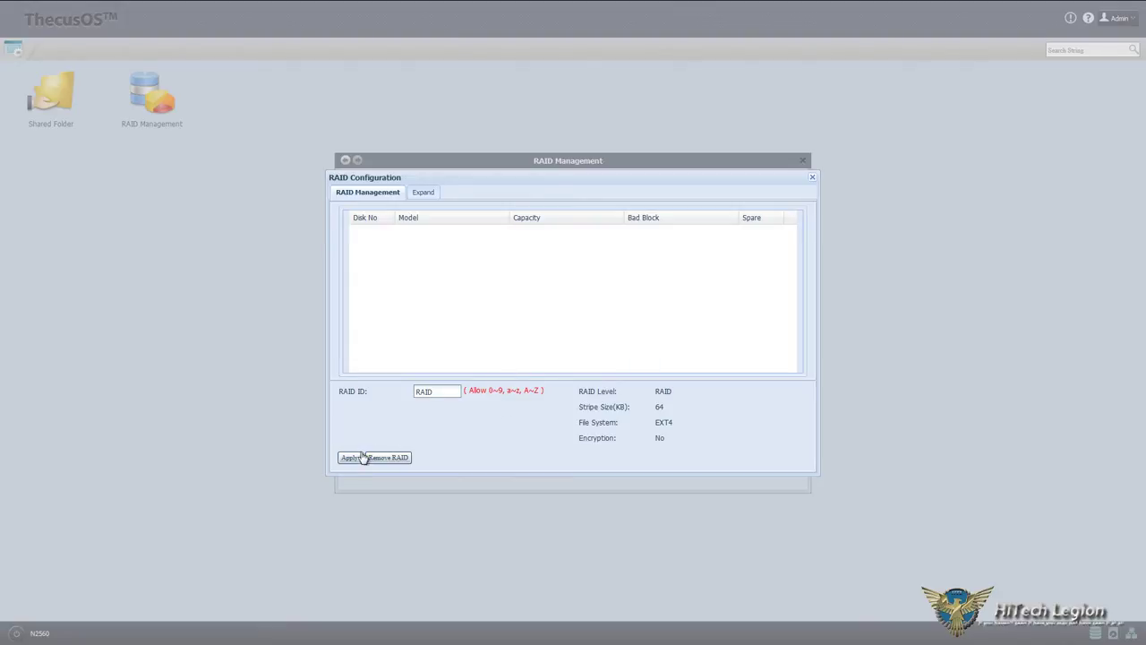
left_click(812, 177)
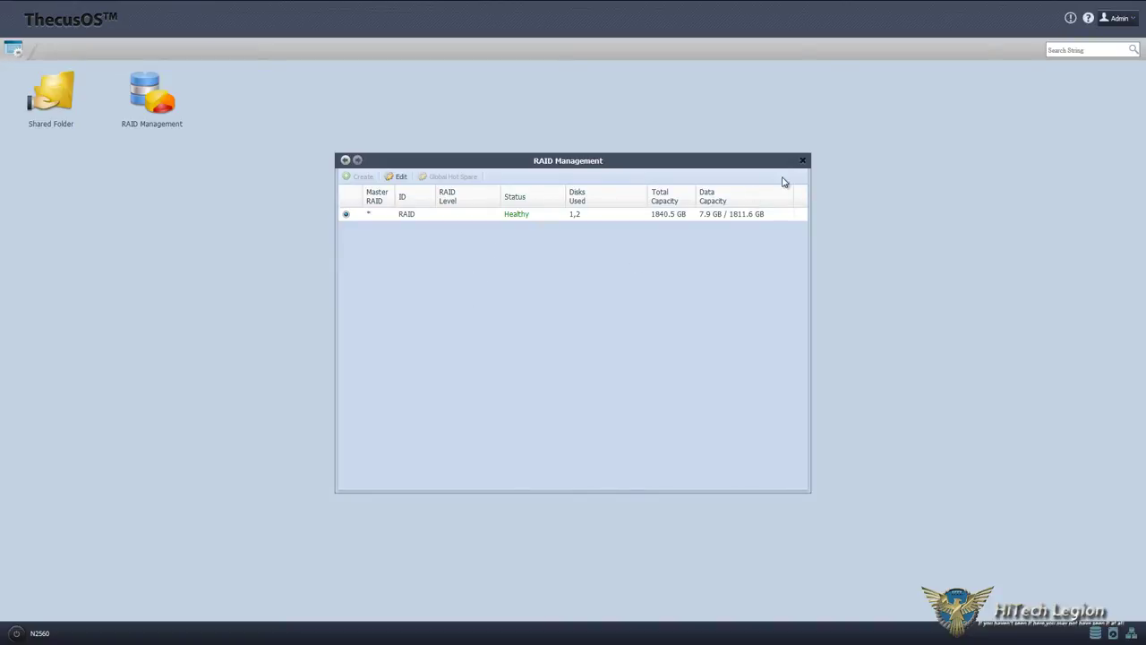
left_click(802, 161)
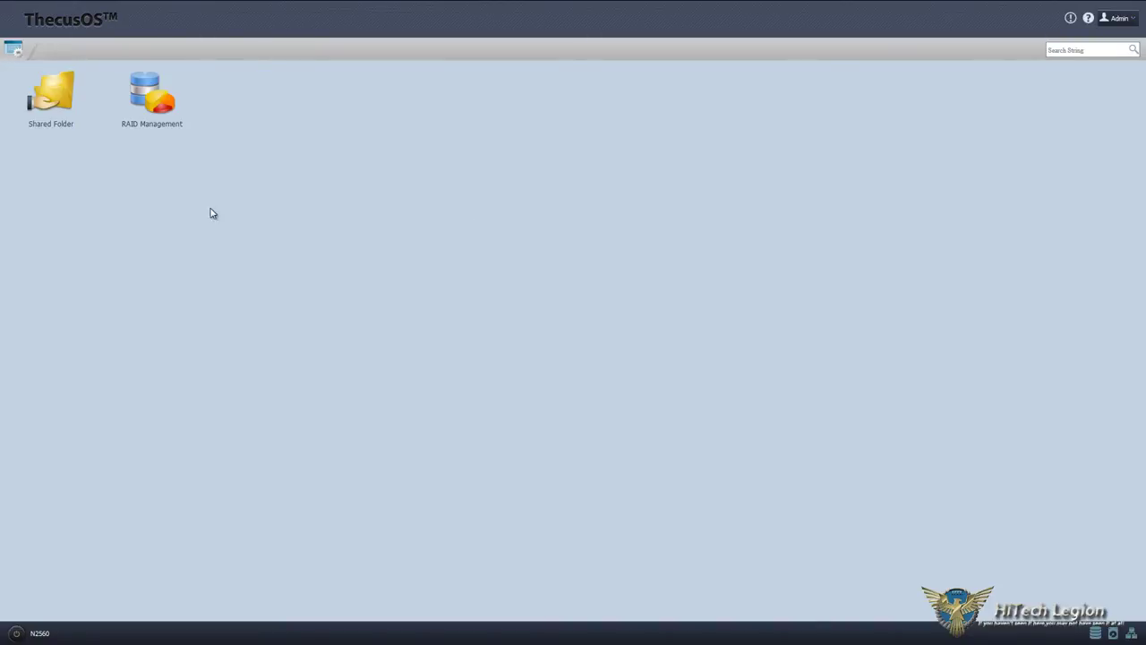
Step: Check the Thecus logo LED setting in the Control Panel's LED Controller and return to the Control Panel overview
left_click(12, 49)
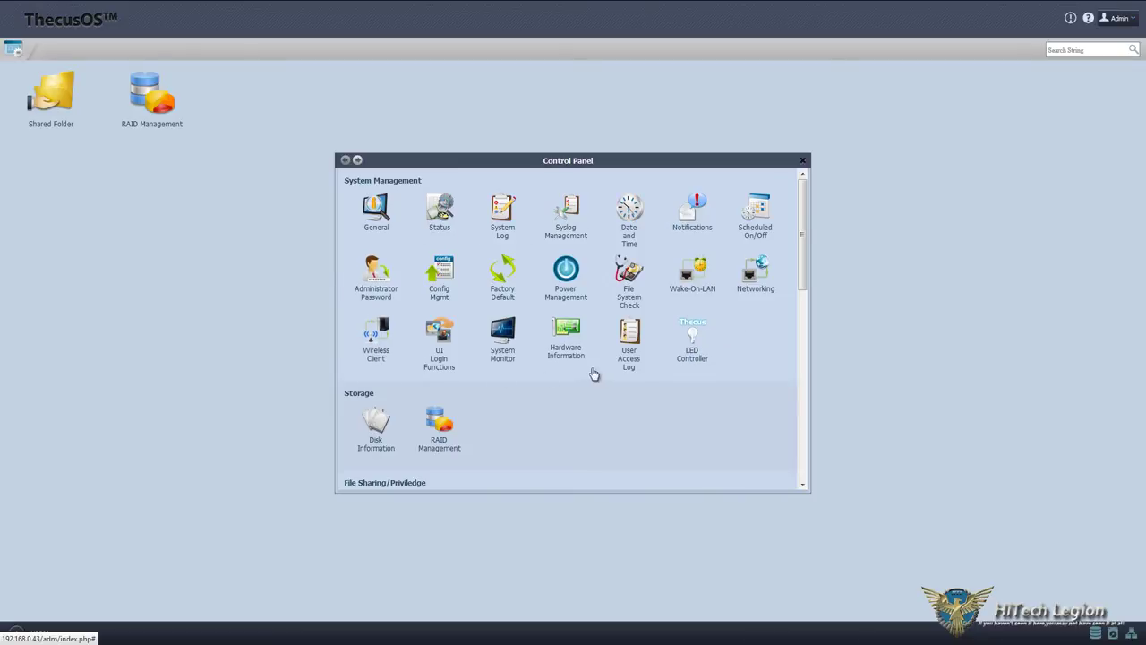
left_click(699, 353)
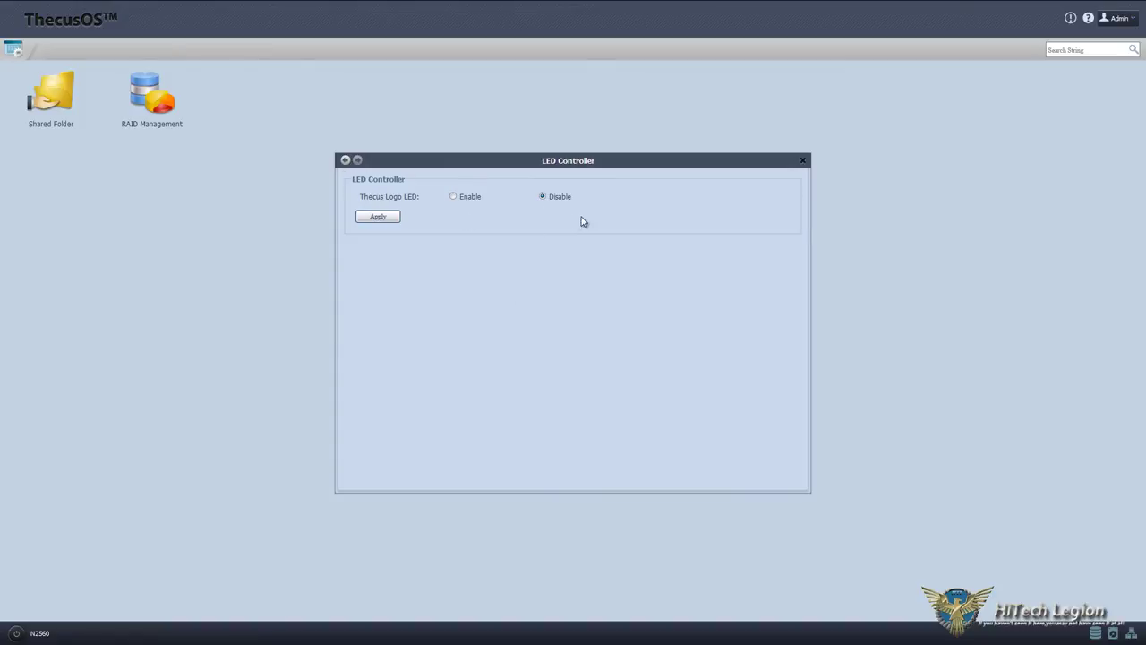
left_click(345, 160)
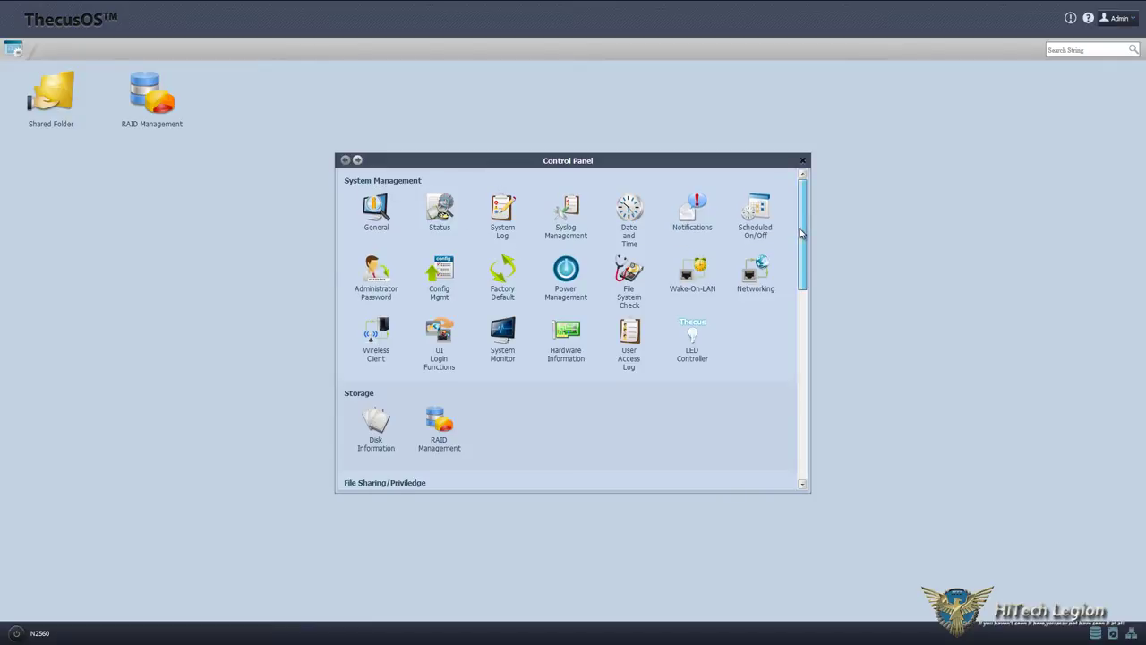
Step: Look through the remaining Control Panel categories and view the App Installation page under Application Server
left_click_drag(800, 230, 795, 329)
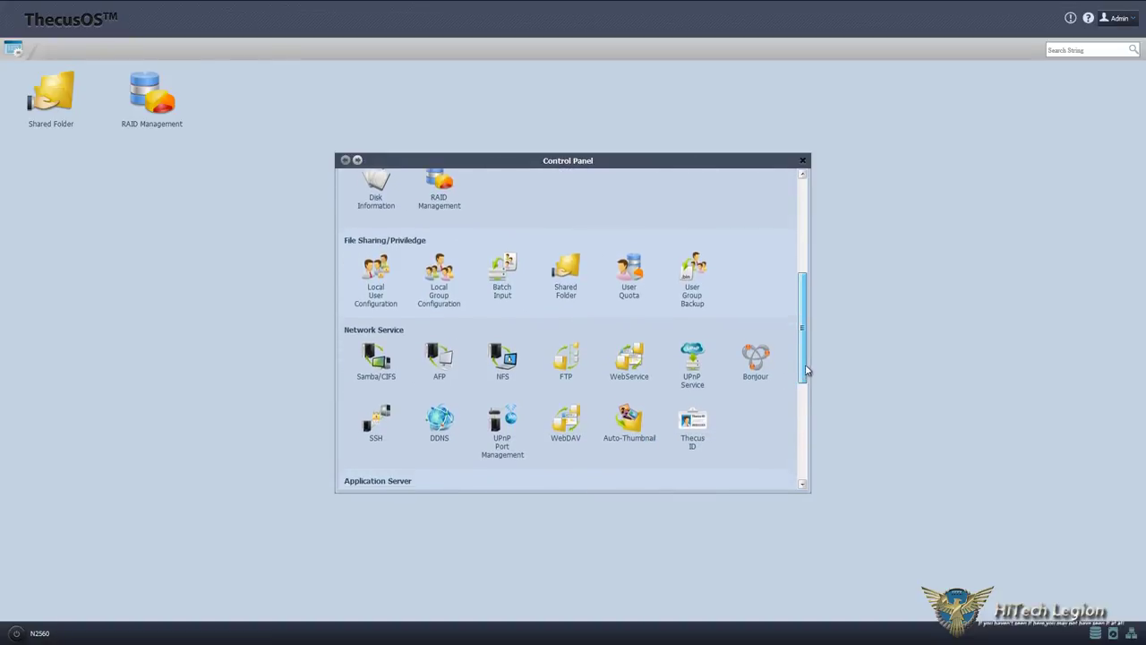
left_click_drag(804, 369, 794, 439)
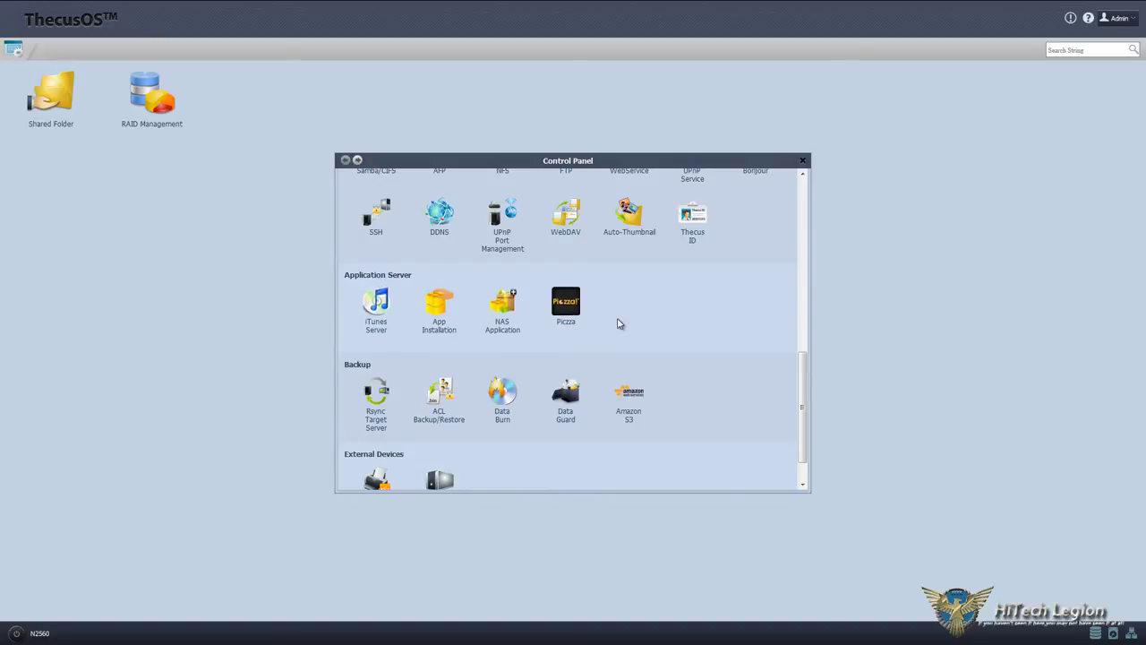
scroll(609, 381, "down", 1)
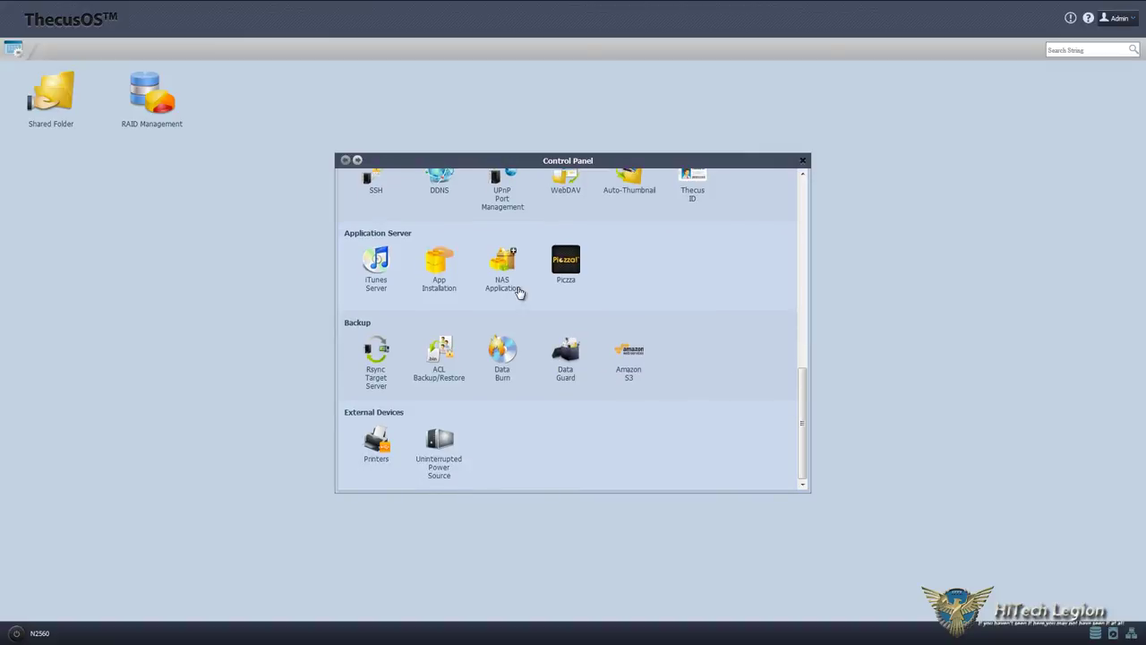
left_click(443, 273)
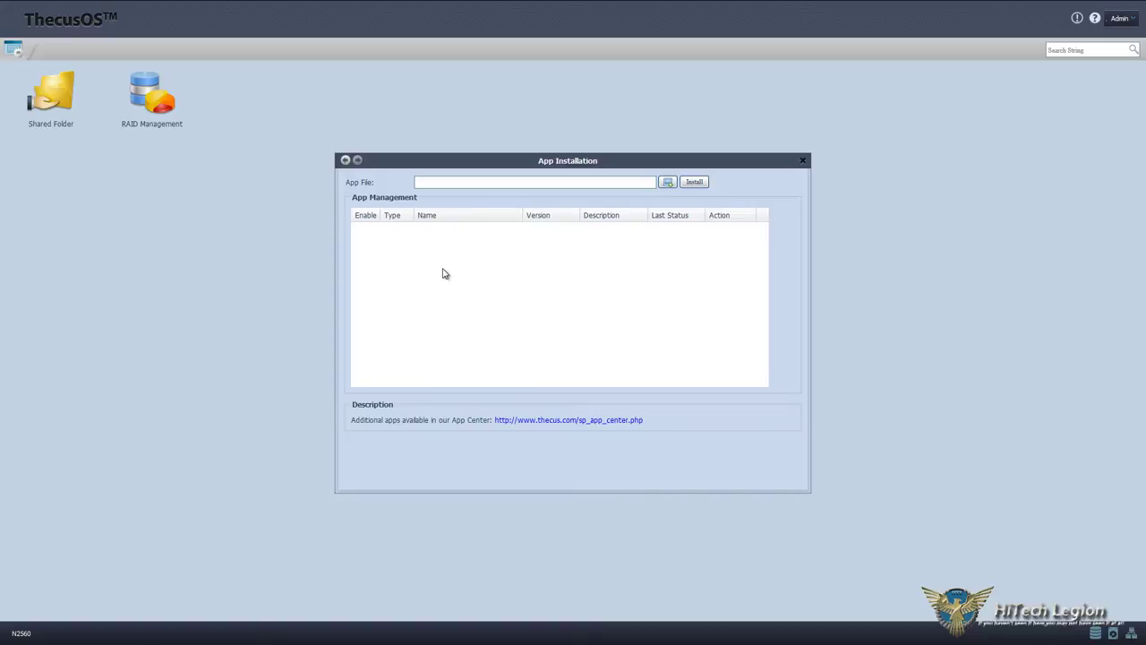
left_click(345, 161)
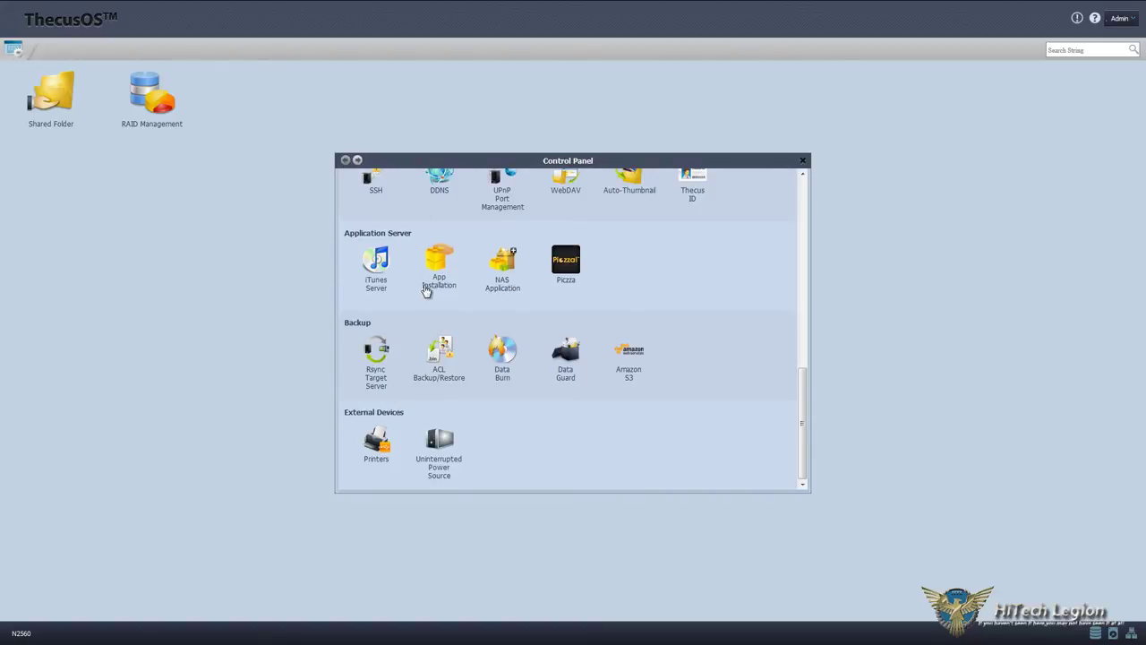
Step: Review the NAS Application module list, highlighting the XBMC, Dropbox and McAfee entries, and return to the Control Panel
left_click(502, 264)
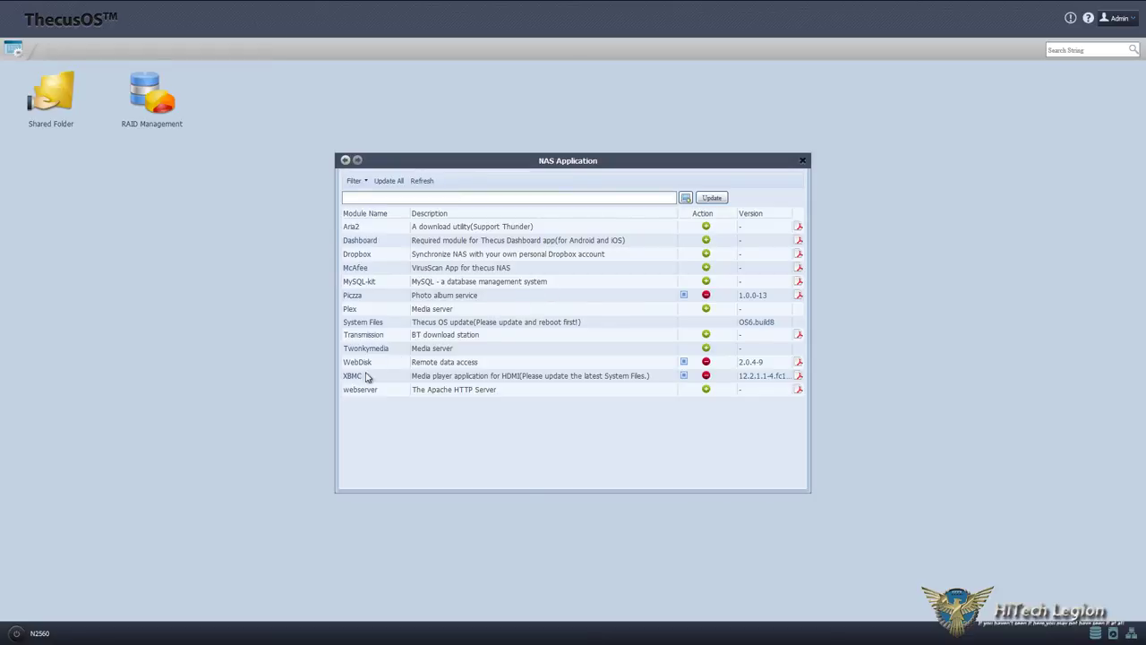
left_click_drag(371, 382, 343, 372)
left_click_drag(412, 380, 652, 376)
left_click(628, 418)
left_click(505, 428)
left_click_drag(413, 254, 618, 262)
left_click_drag(515, 270, 412, 271)
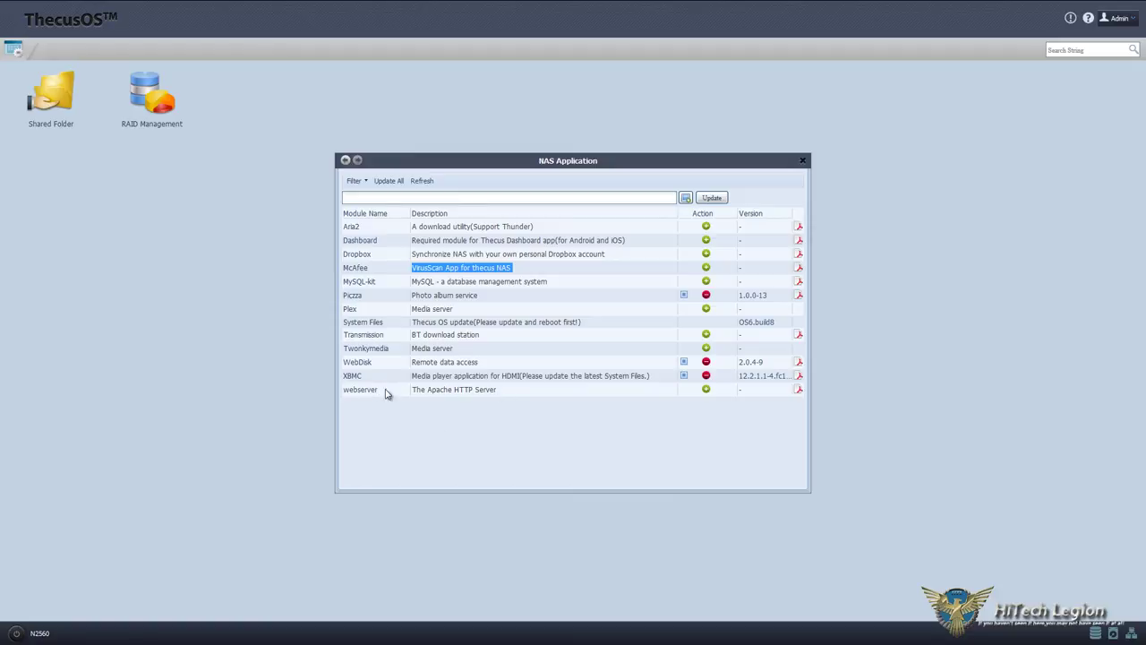
left_click(345, 161)
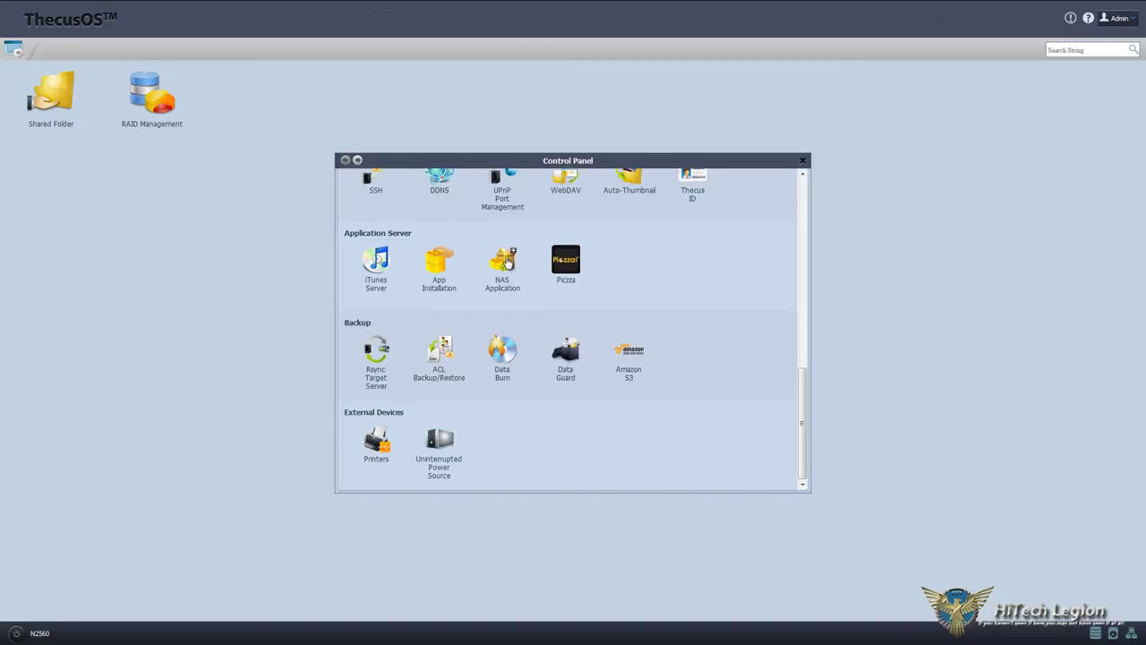
Step: Check the App Center link on the App Installation page and return to the Control Panel's System Management section
left_click(443, 269)
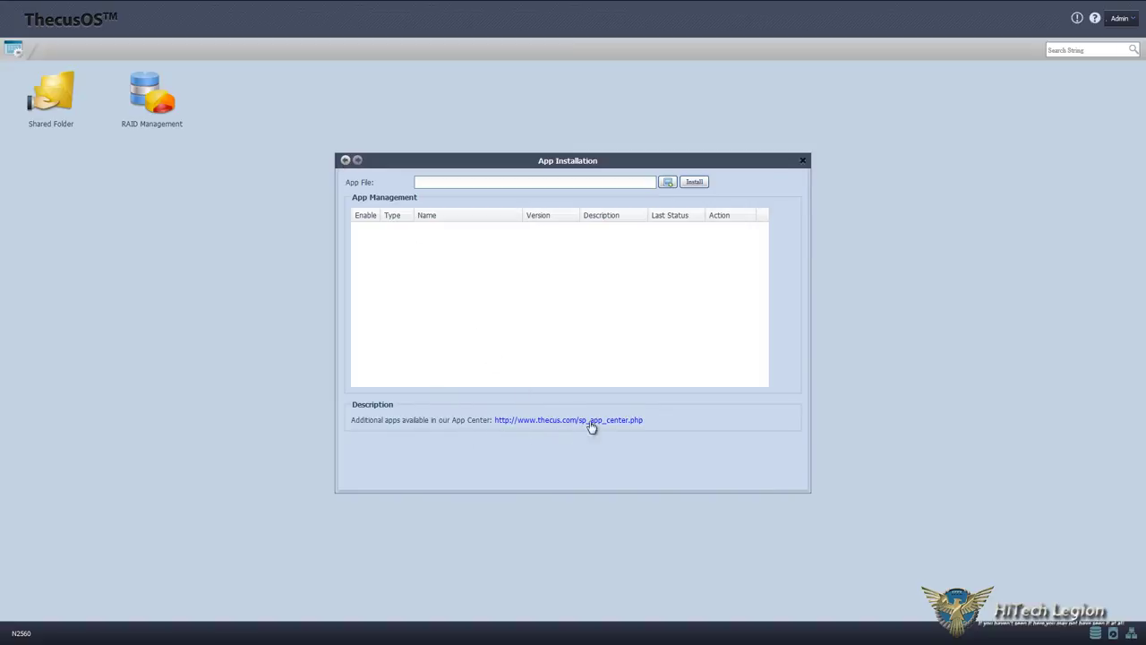
left_click(346, 162)
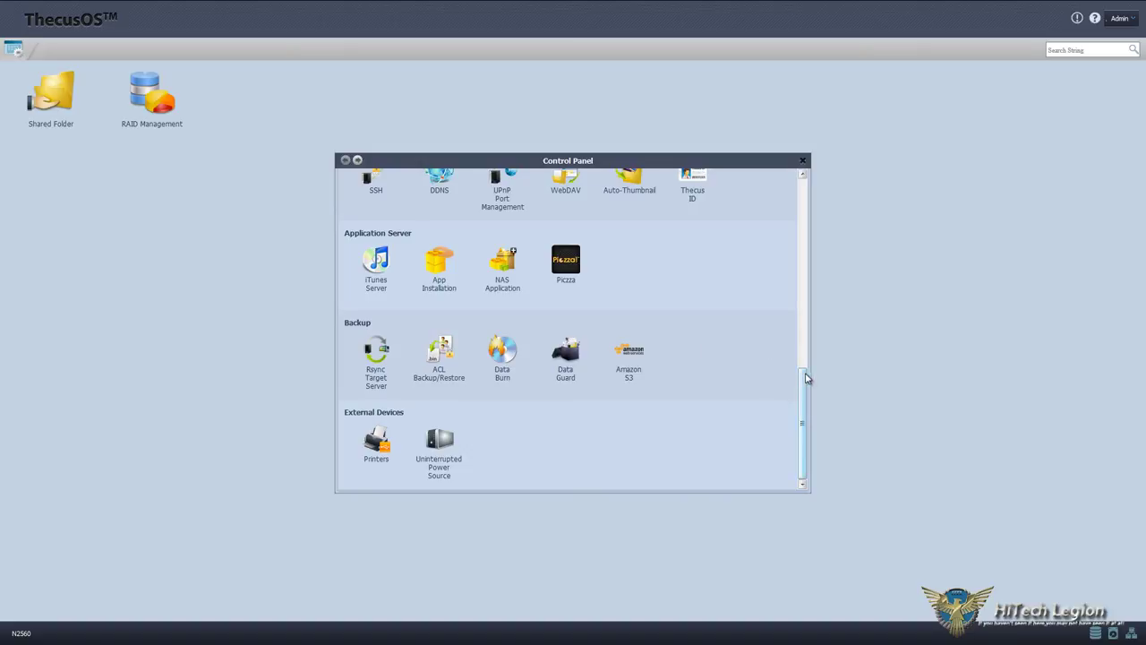
left_click_drag(806, 376, 850, 170)
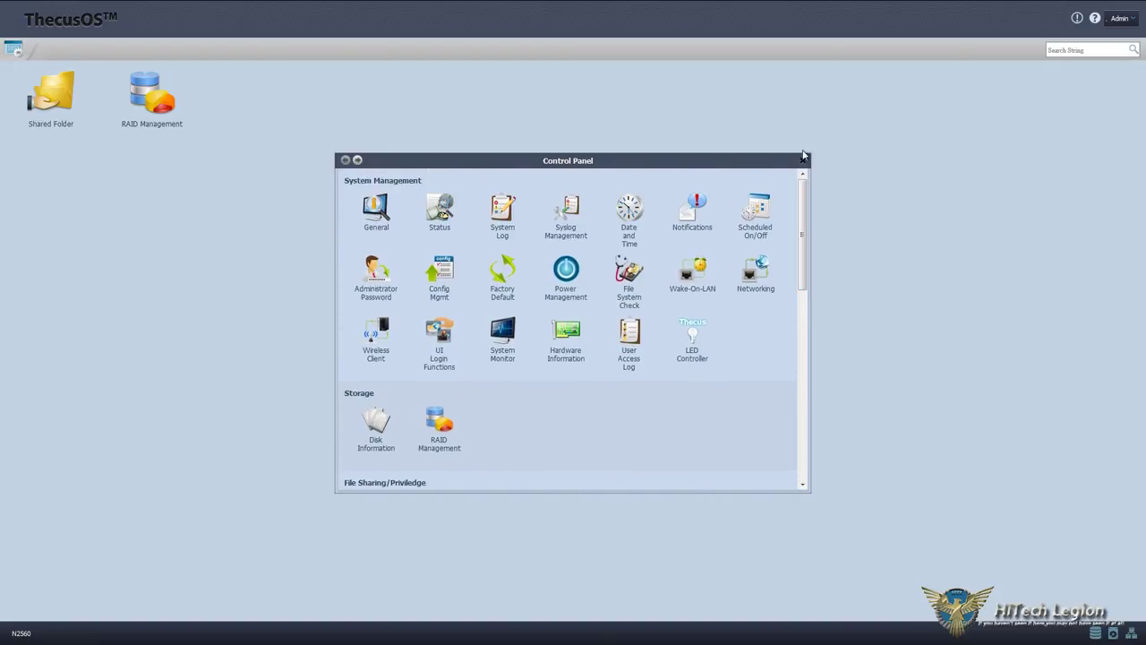